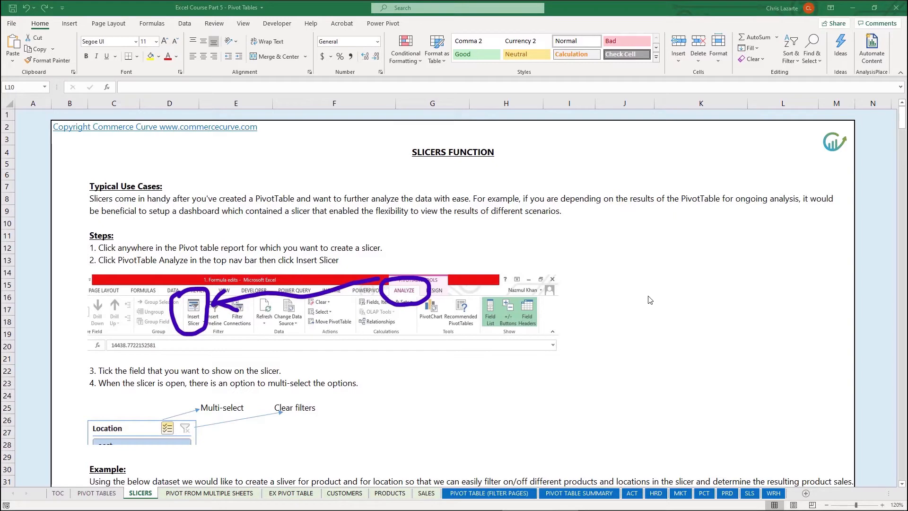
# Filter the example PivotTable with its Product slicer, switching between Nails and Hammer and ending on Hammer
pyautogui.scroll(-6, 617, 355)
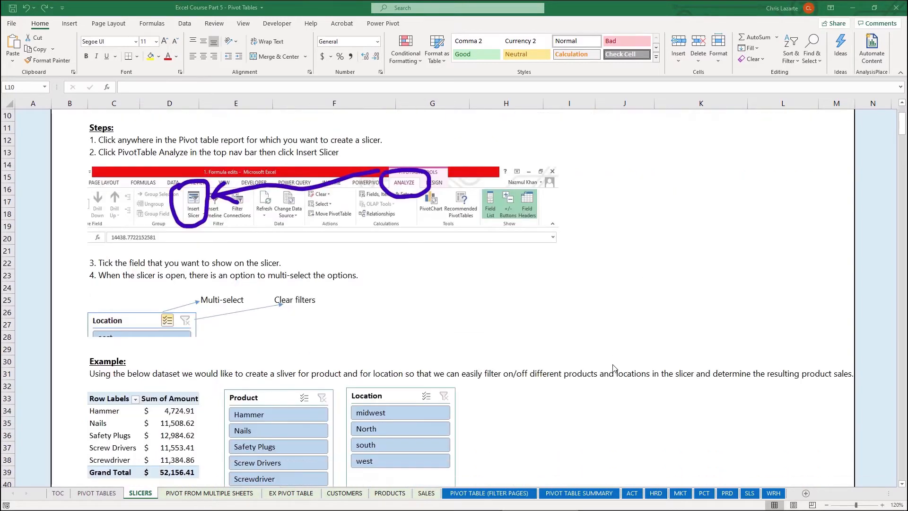
pyautogui.scroll(-1, 614, 370)
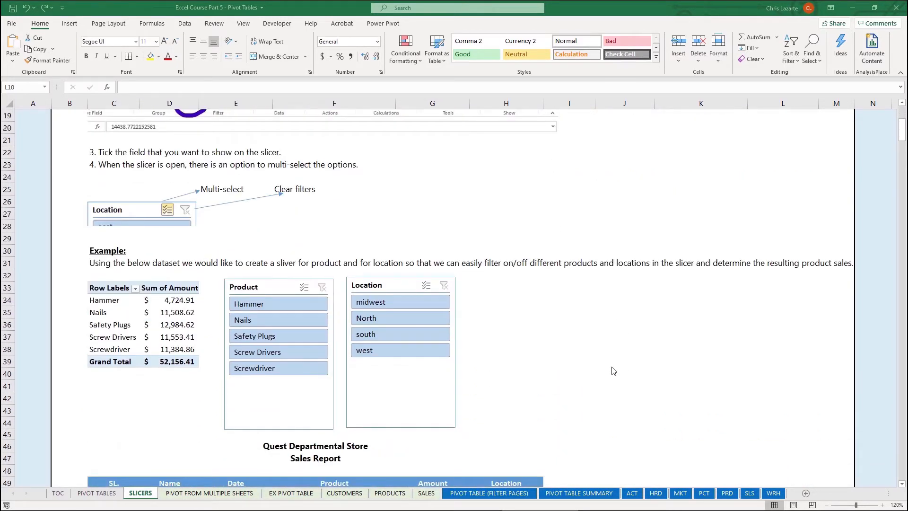
pyautogui.scroll(-4, 612, 376)
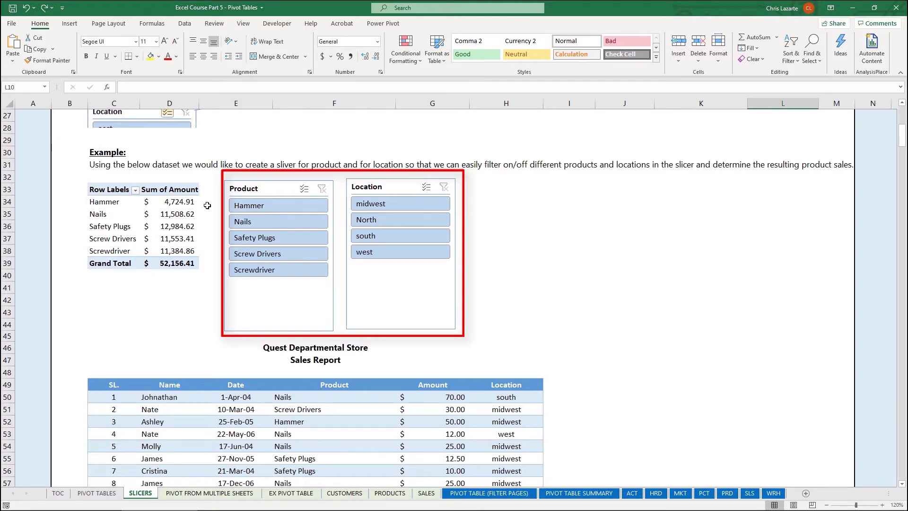
pyautogui.click(271, 222)
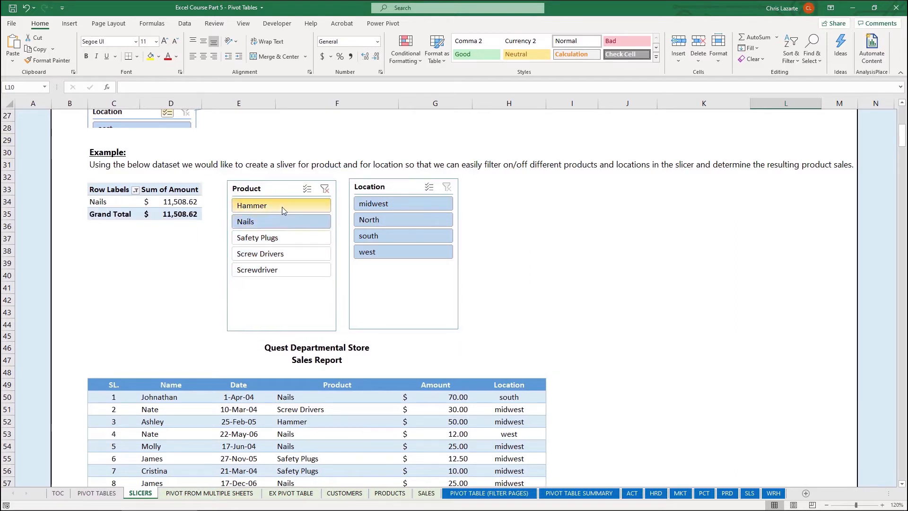
pyautogui.click(274, 211)
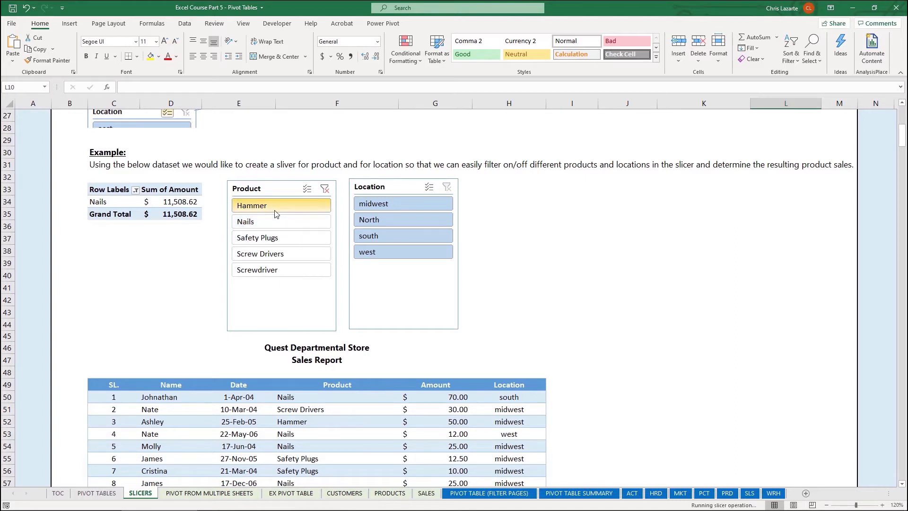
pyautogui.click(277, 219)
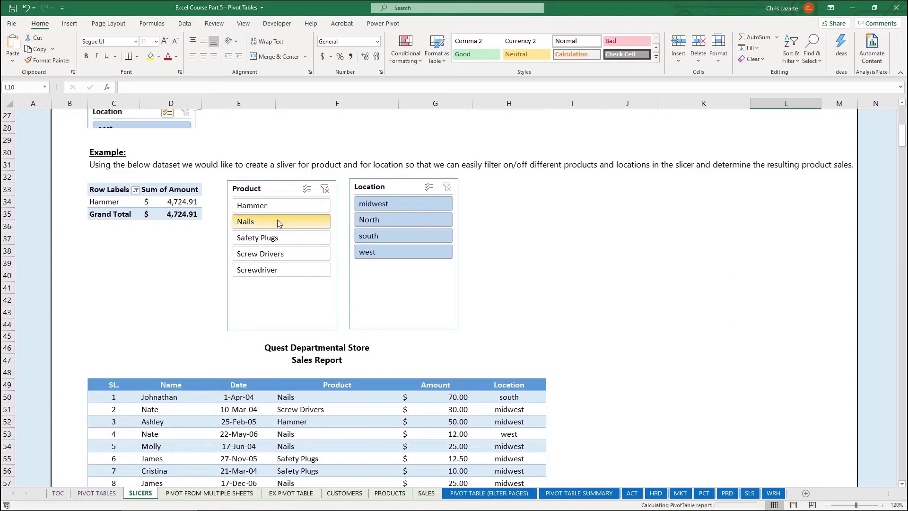
pyautogui.click(297, 204)
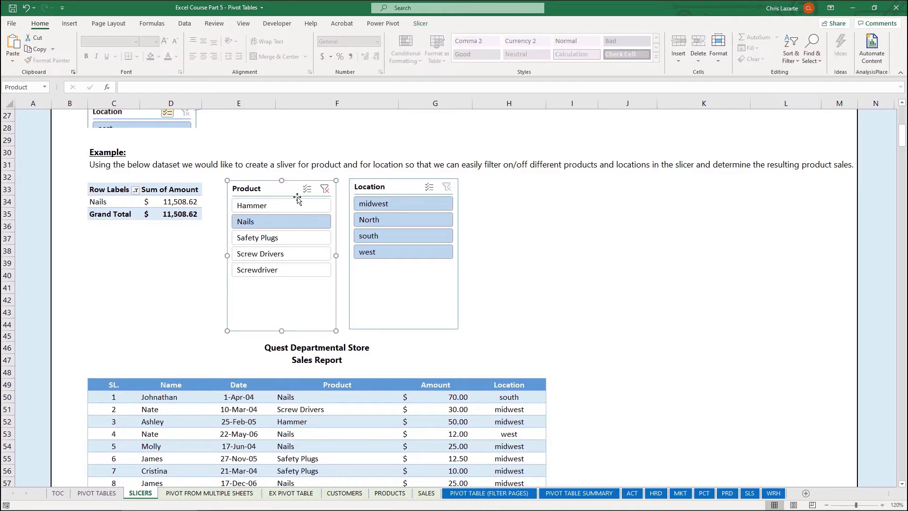
# Filter the example Location slicer to midwest, turn on its multi-select and add North to the selection
pyautogui.click(387, 205)
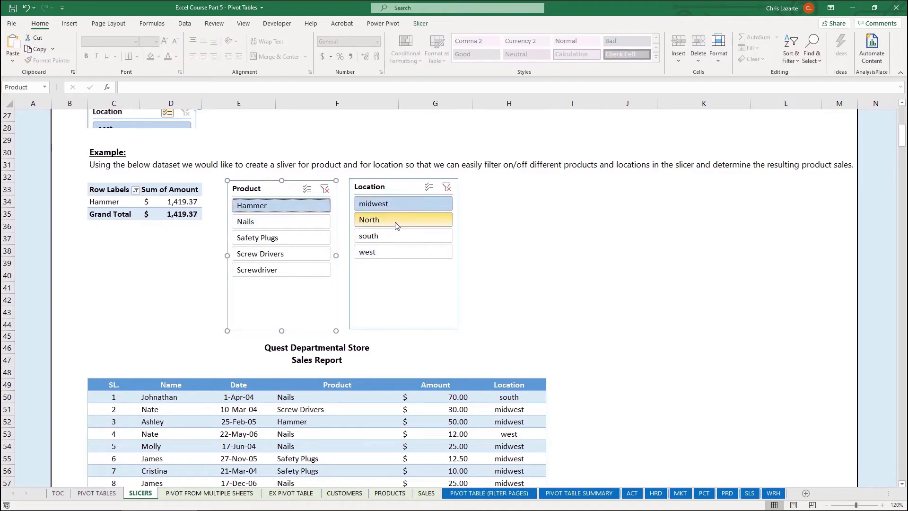
pyautogui.hotkey('alt', 's')
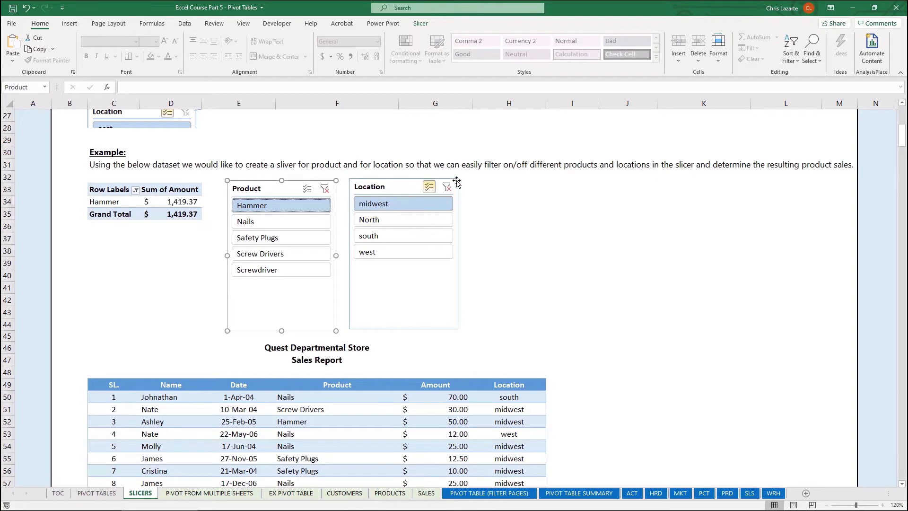
pyautogui.click(387, 222)
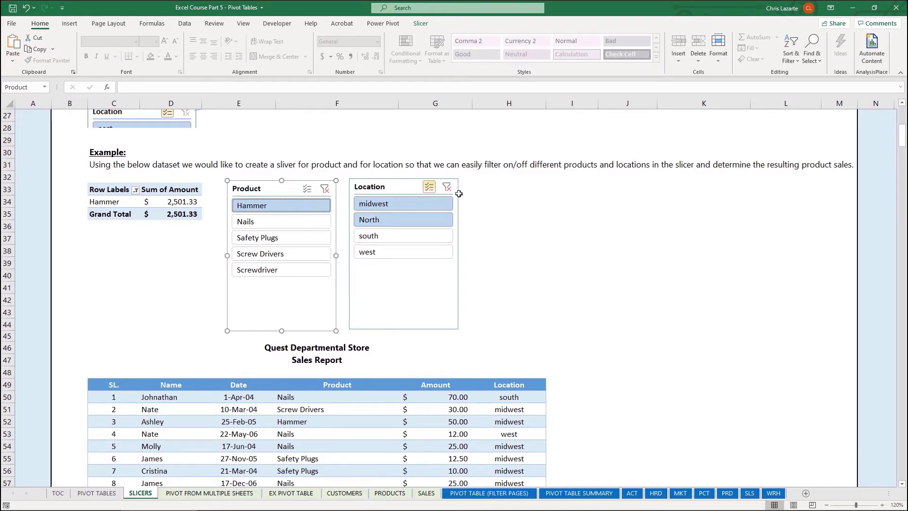
# Review the written instructions for creating a slicer under the Steps heading of the SLICERS sheet
pyautogui.click(70, 198)
pyautogui.scroll(8, 78, 198)
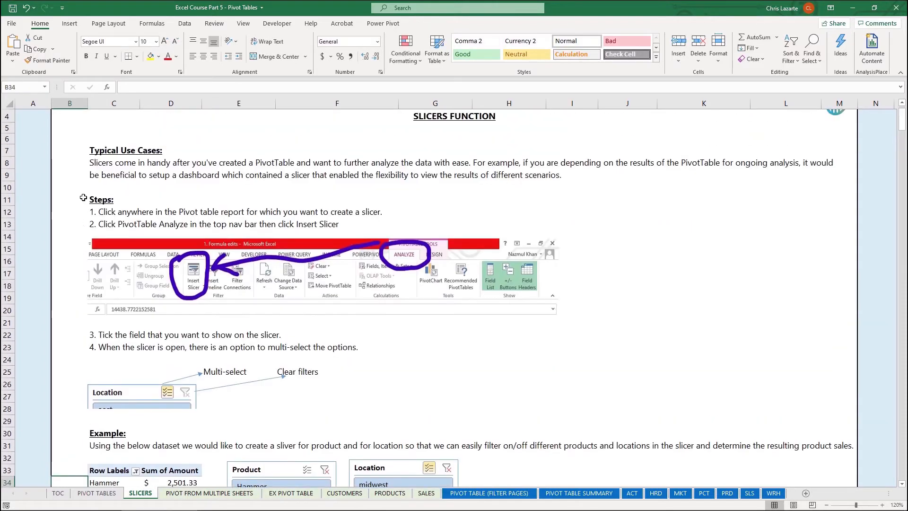
pyautogui.scroll(1, 84, 197)
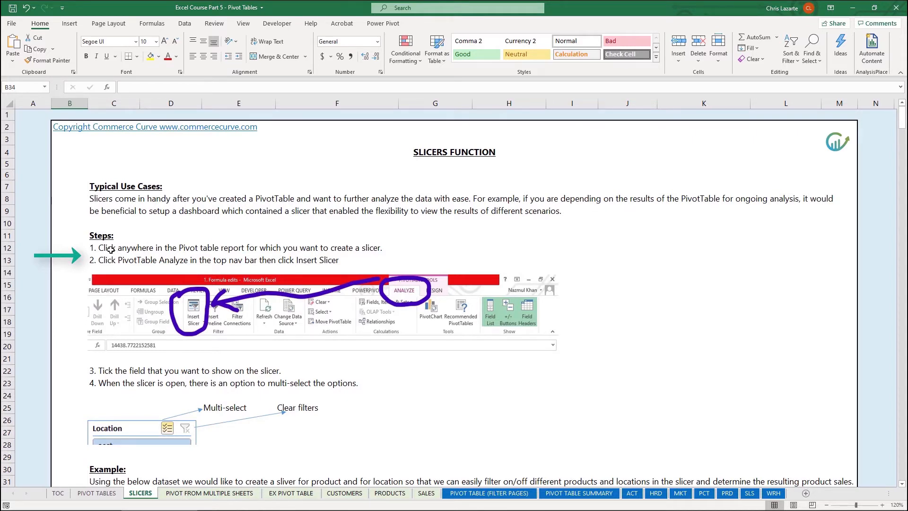
pyautogui.click(111, 250)
pyautogui.scroll(-1, 124, 255)
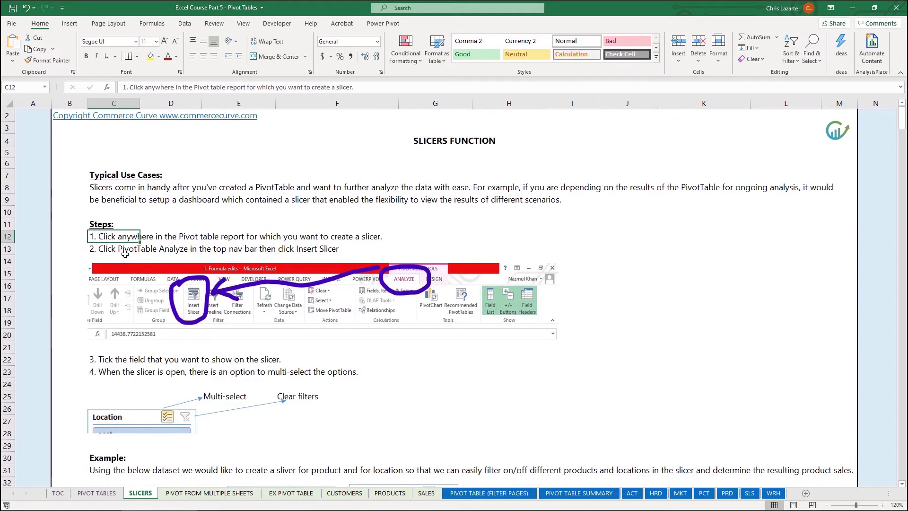
pyautogui.click(126, 250)
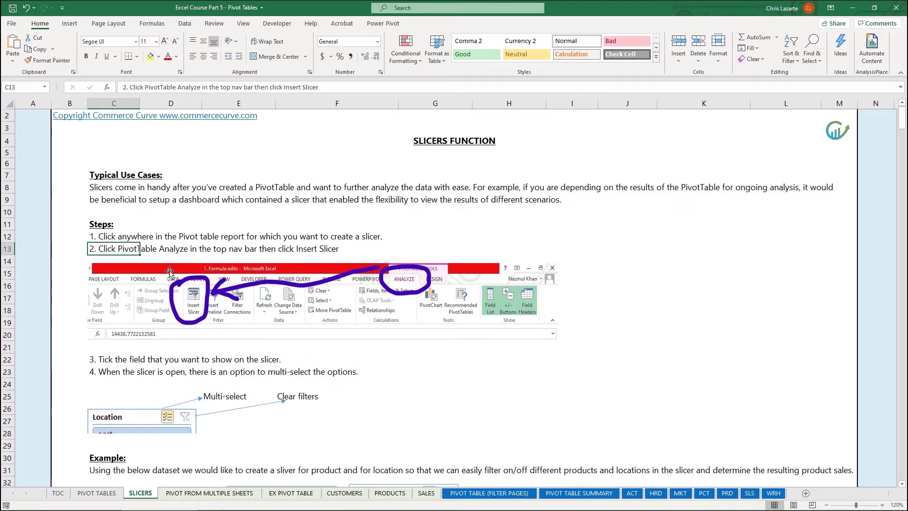
pyautogui.scroll(-2, 203, 331)
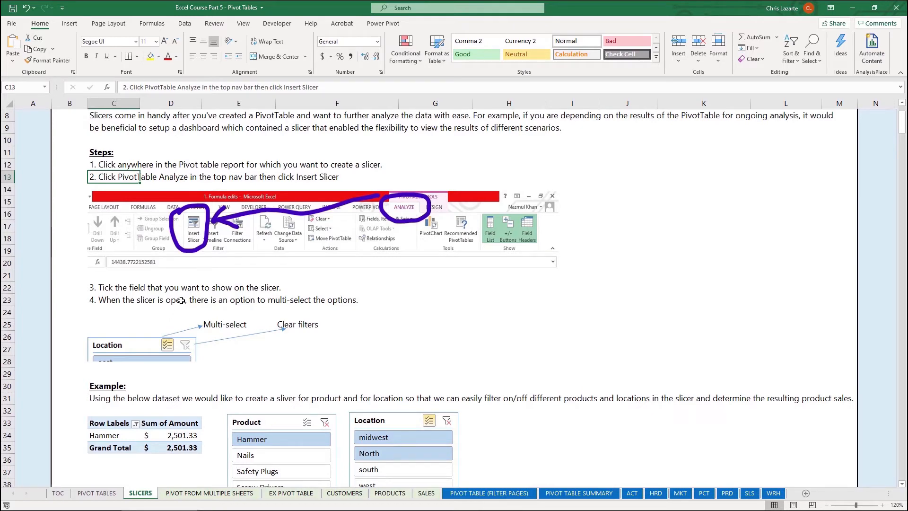
# Clear the filters on the example Product and Location slicers
pyautogui.scroll(-5, 112, 301)
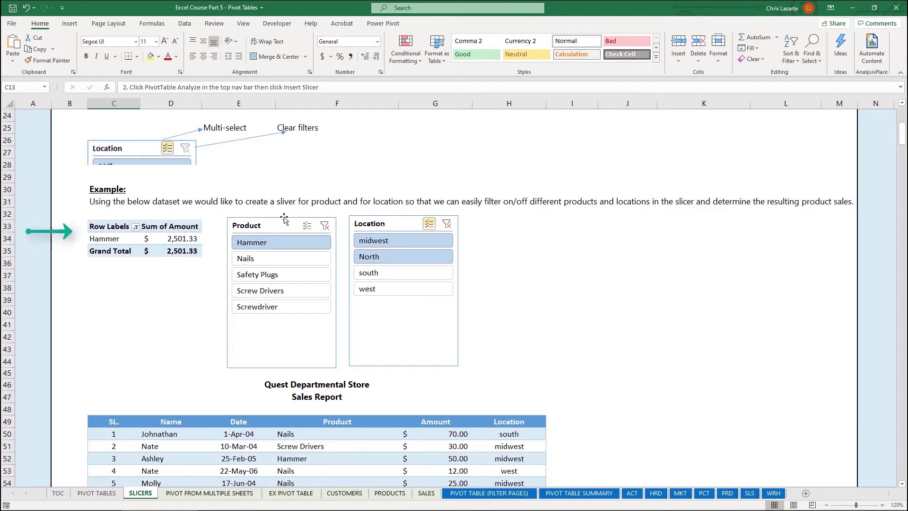
pyautogui.click(308, 225)
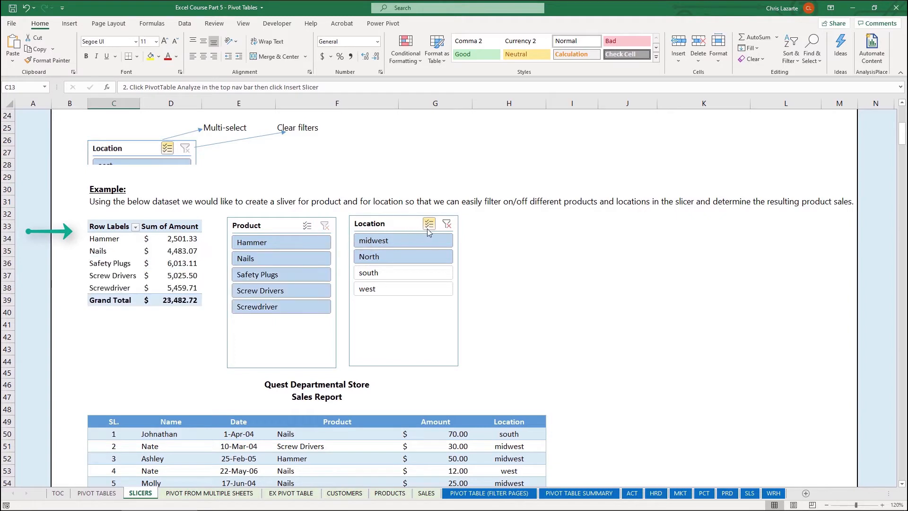
pyautogui.click(444, 227)
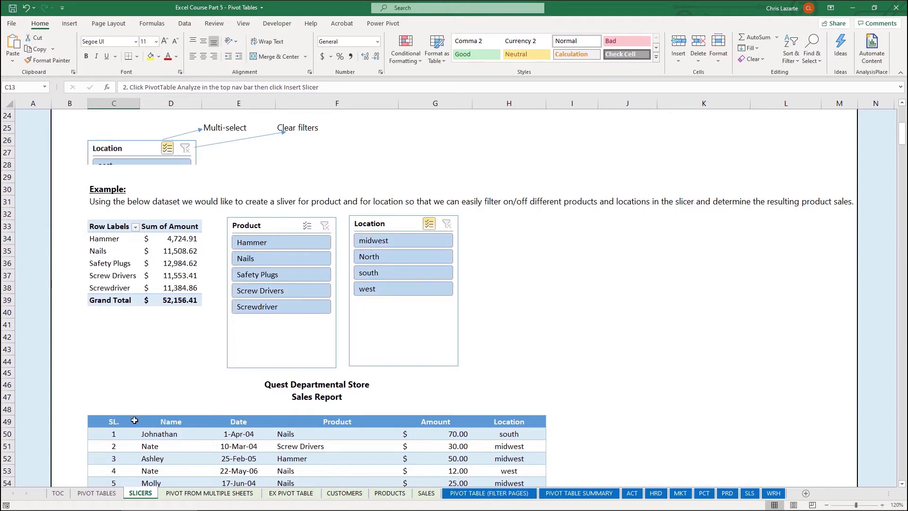
# Create a PivotTable from the sales report range C49:H541, placed on the existing SLICERS worksheet at cell I34
pyautogui.click(112, 421)
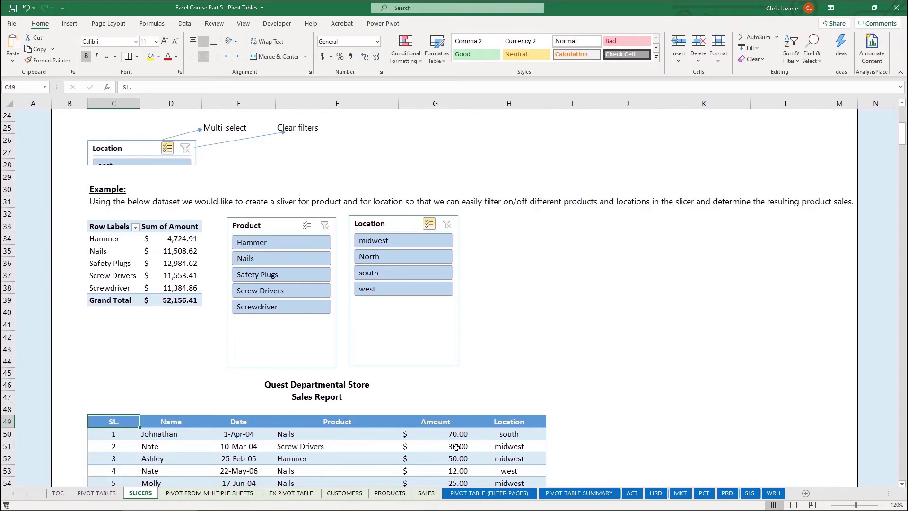
pyautogui.hotkey('ctrl', 'shift', 'End')
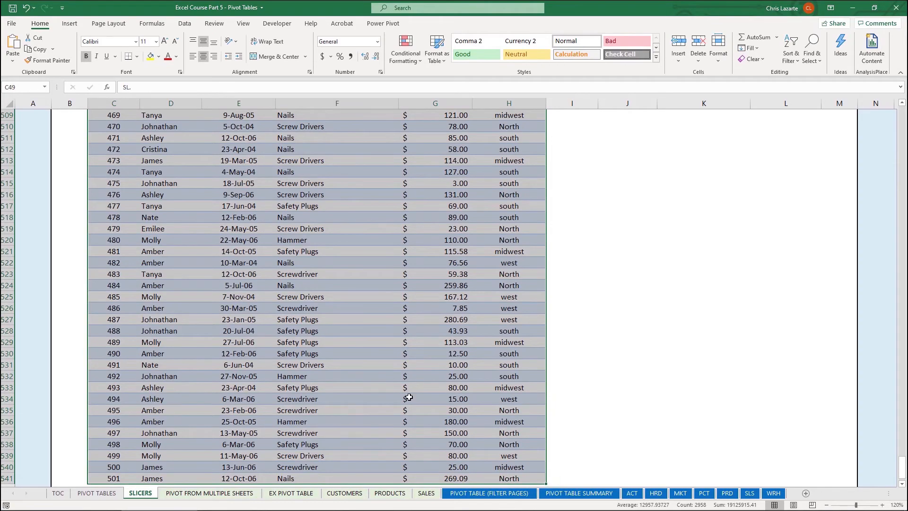
pyautogui.scroll(20, 485, 341)
pyautogui.scroll(20, 485, 340)
pyautogui.click(903, 135)
pyautogui.click(904, 135)
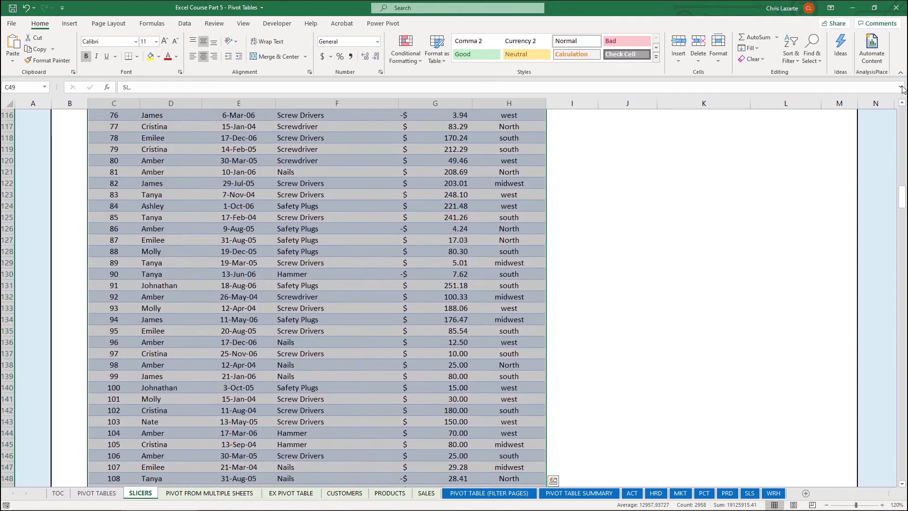
pyautogui.click(904, 135)
pyautogui.click(904, 134)
pyautogui.click(904, 134)
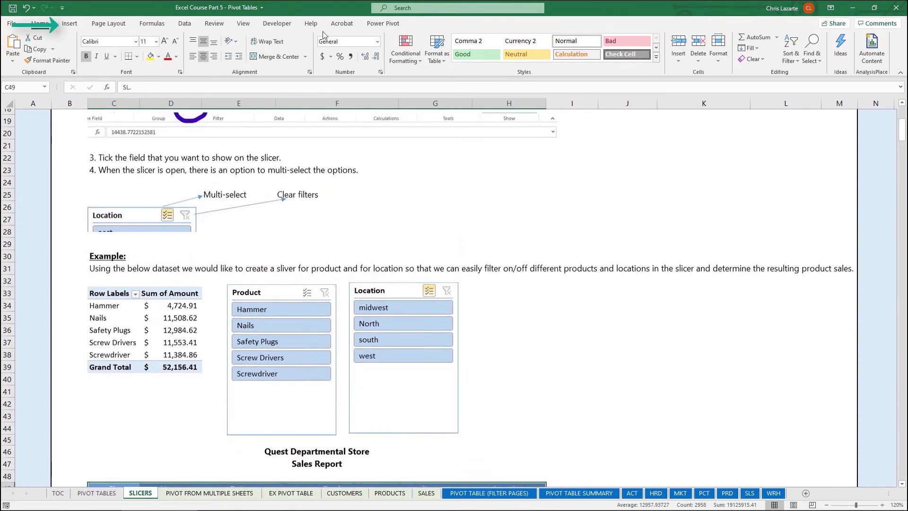
pyautogui.click(71, 25)
pyautogui.click(18, 53)
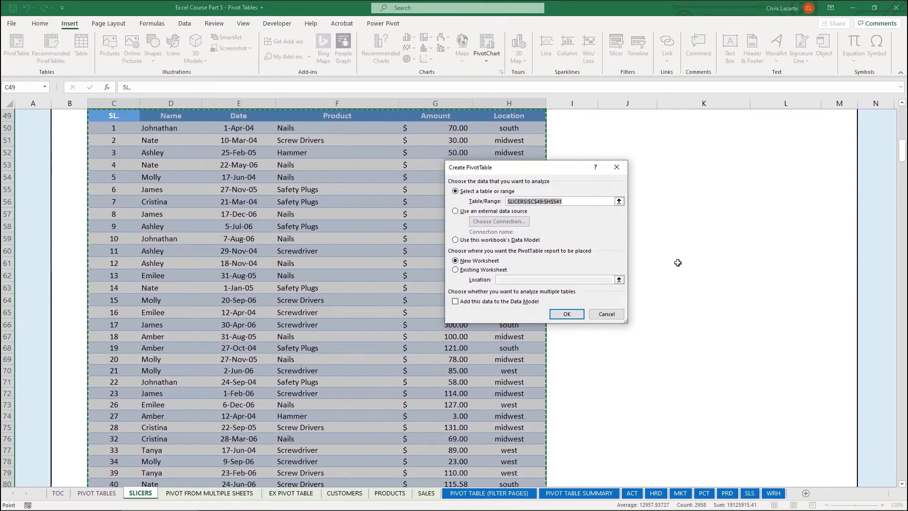
pyautogui.scroll(8, 754, 280)
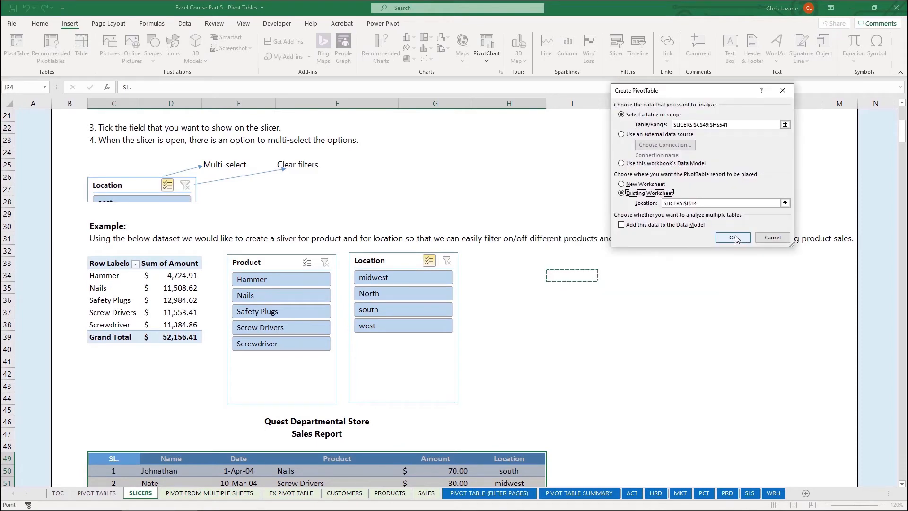
pyautogui.click(735, 238)
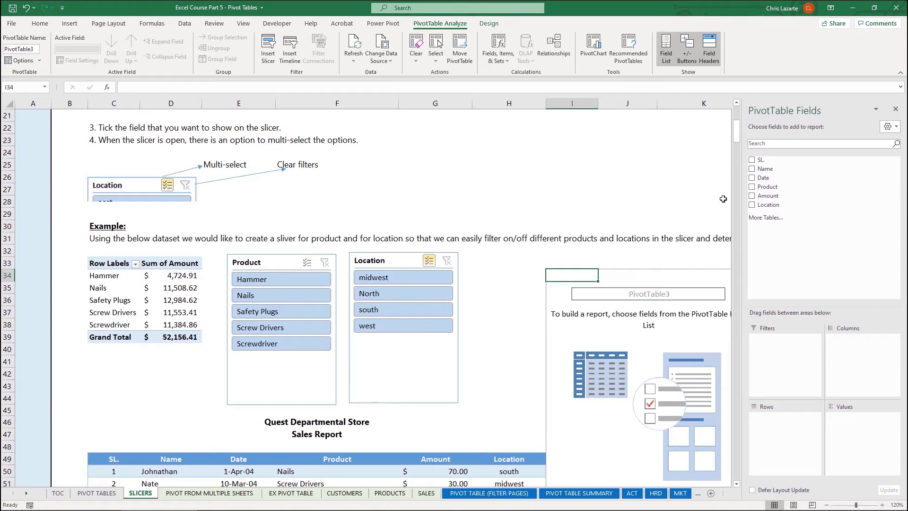
# Add Product as rows and the sum of Amount as values to the new PivotTable, and close its field list
pyautogui.click(752, 186)
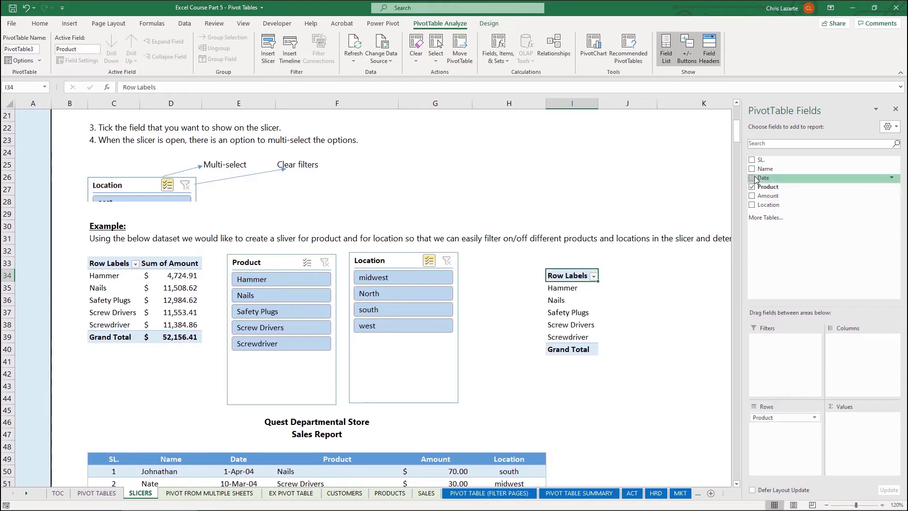
pyautogui.click(752, 196)
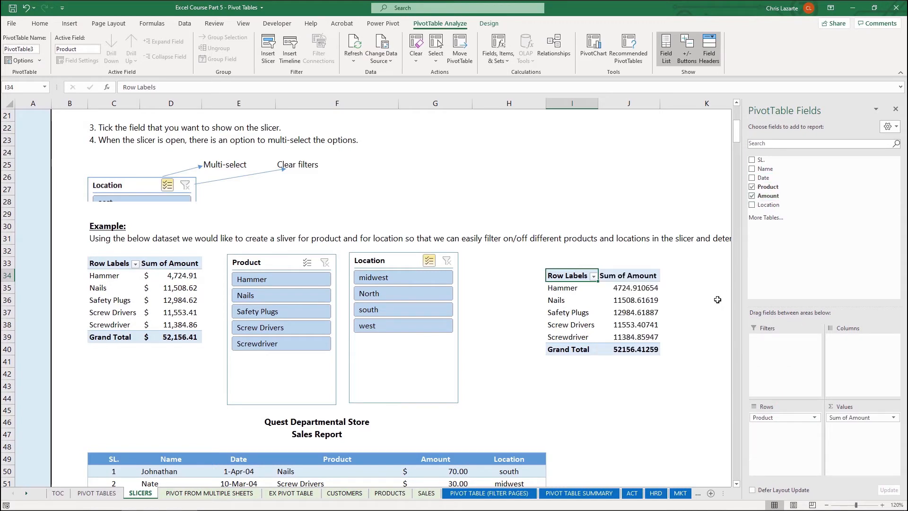
pyautogui.click(896, 109)
pyautogui.click(564, 297)
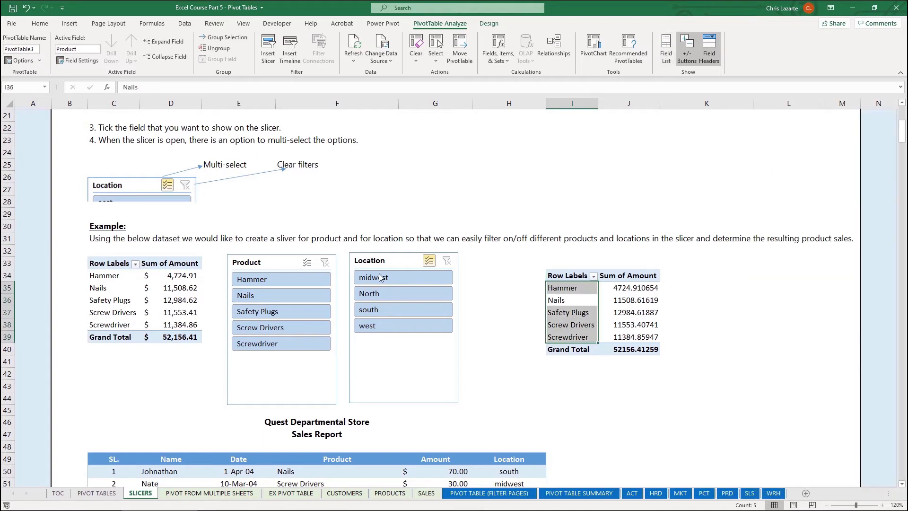
pyautogui.click(687, 303)
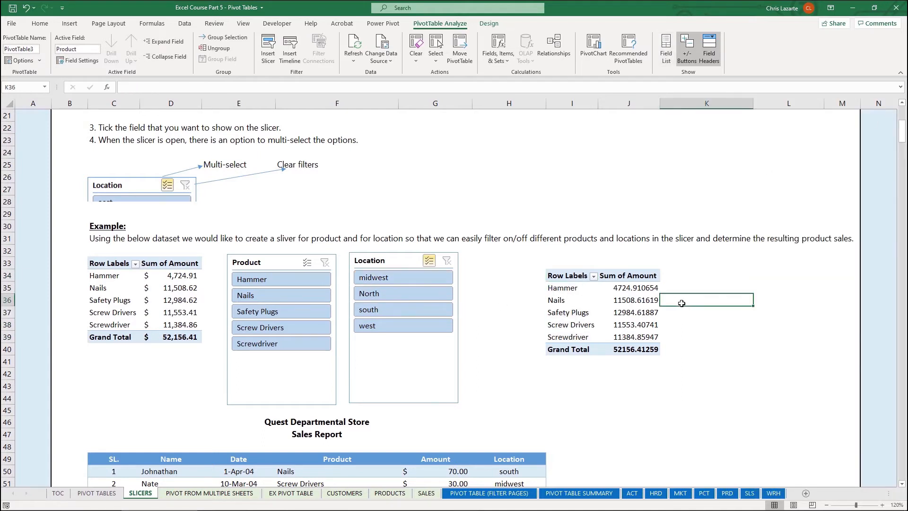
# Insert Product and Location slicers for the new PivotTable, placing Location beside it and Product below it
pyautogui.click(563, 300)
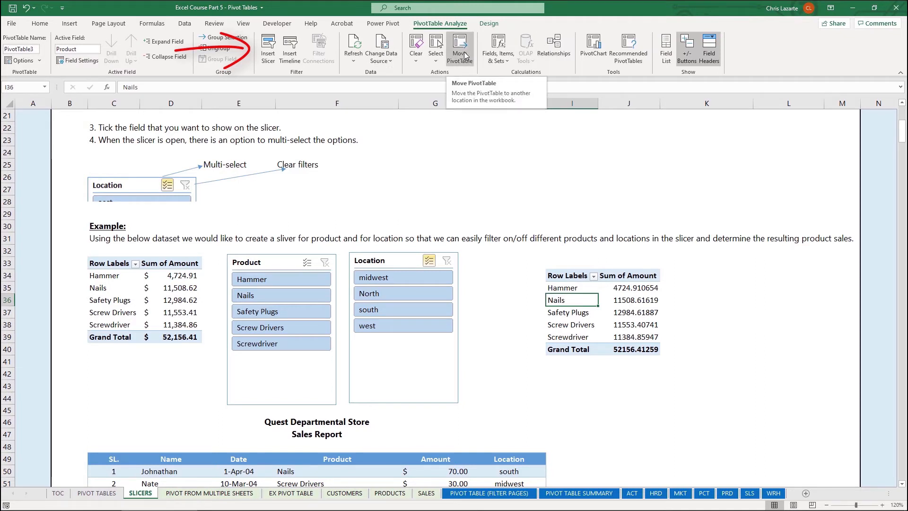
pyautogui.click(270, 52)
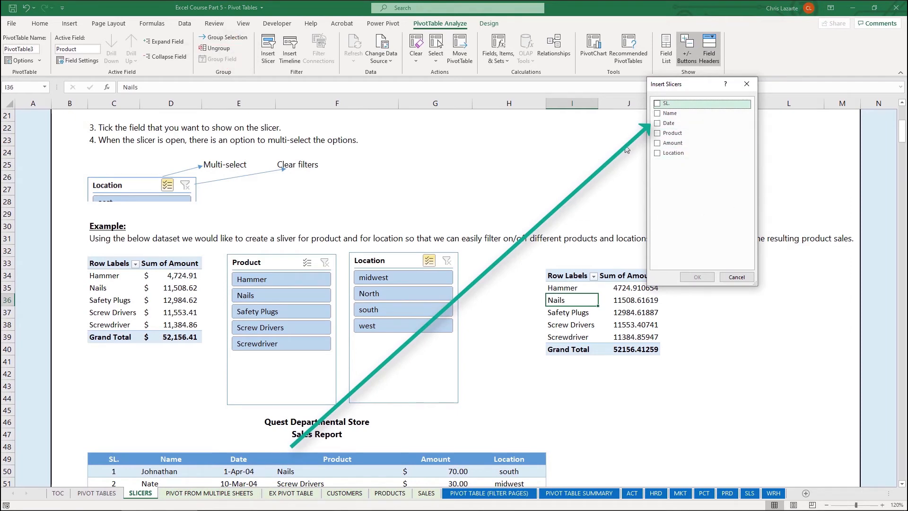
pyautogui.click(658, 134)
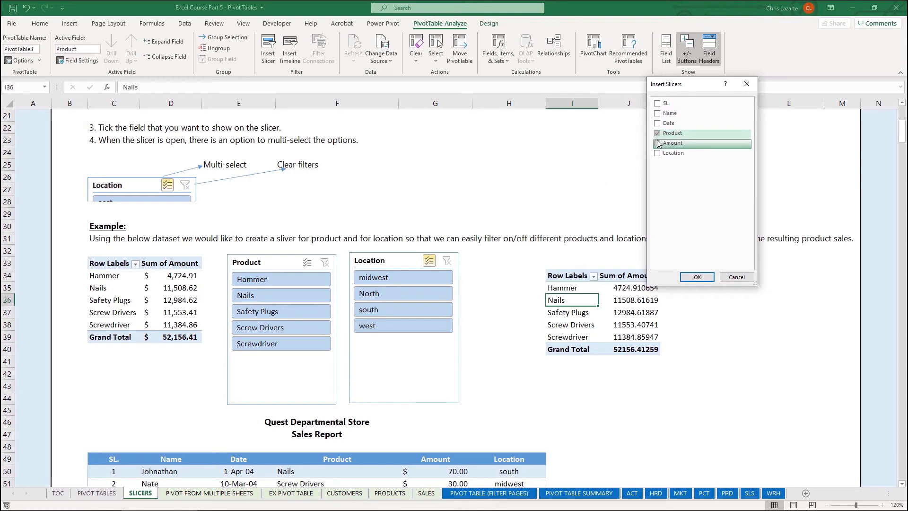
pyautogui.click(697, 277)
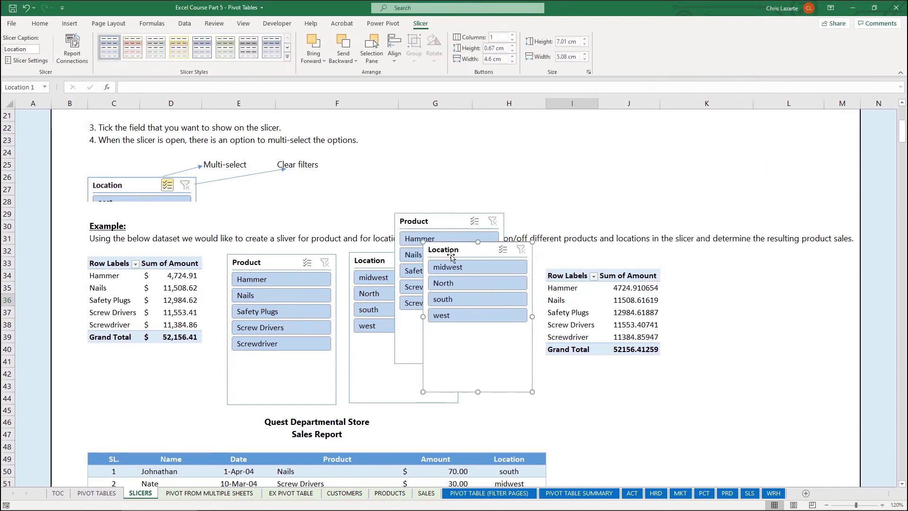
pyautogui.moveTo(459, 255); pyautogui.dragTo(756, 287)
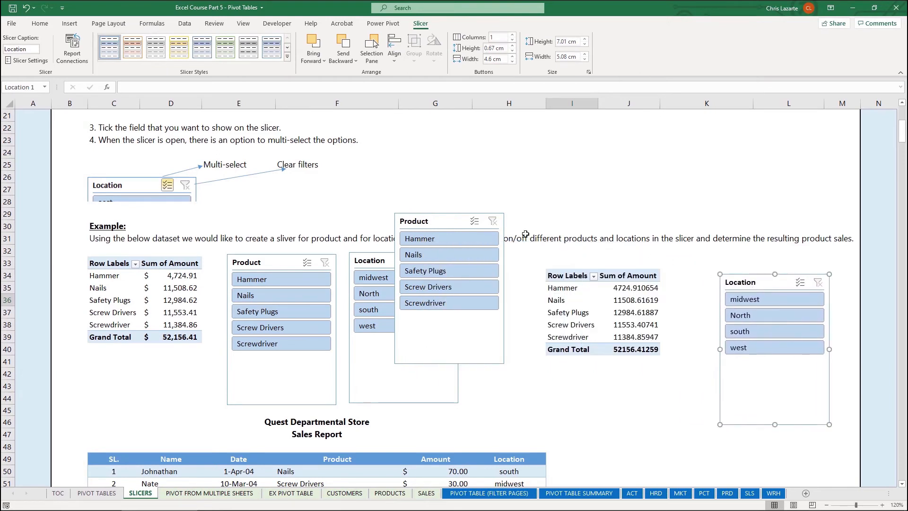
pyautogui.moveTo(449, 220); pyautogui.dragTo(658, 380)
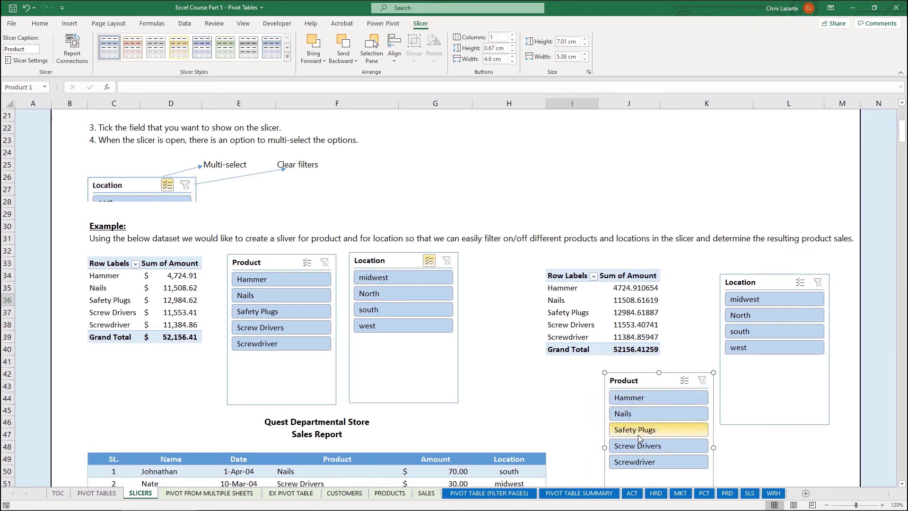
# Filter the new PivotTable to Safety Plugs and midwest, turn on multi-select in both of its slicers, and add Hammer and south
pyautogui.click(620, 430)
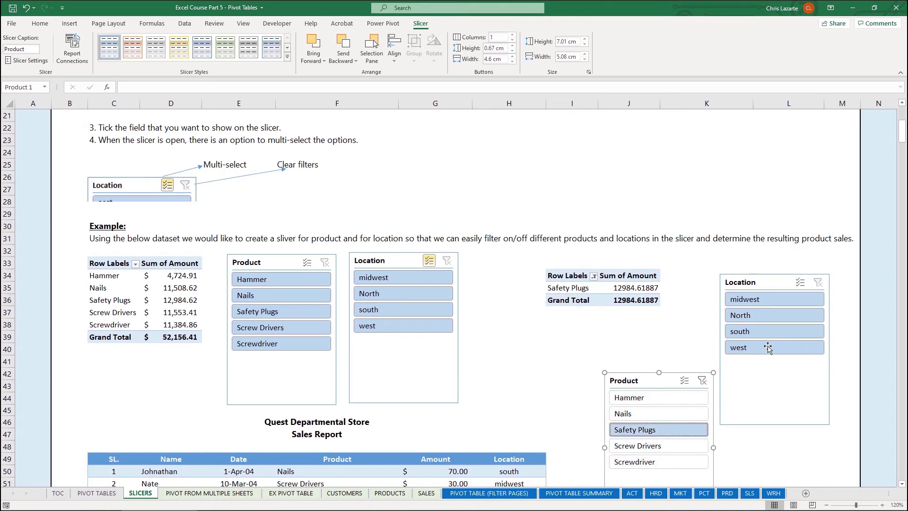
pyautogui.click(774, 300)
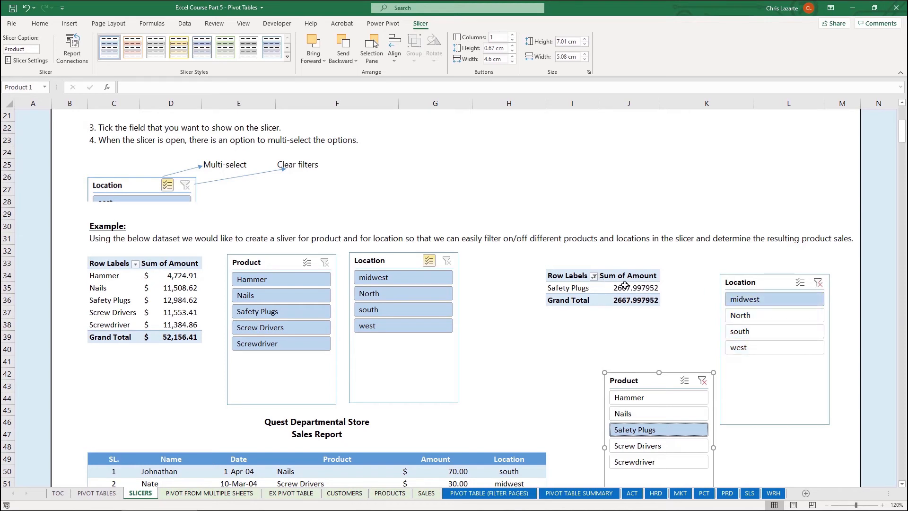
pyautogui.click(684, 380)
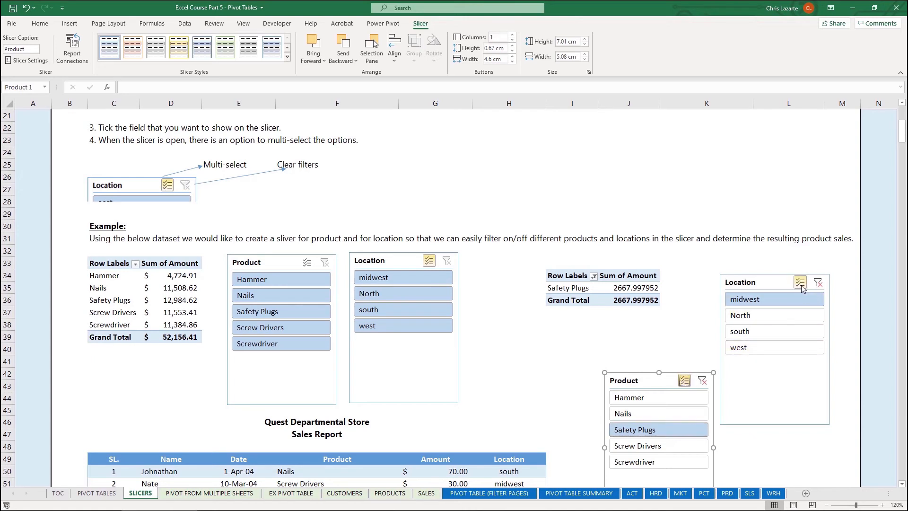
pyautogui.click(670, 402)
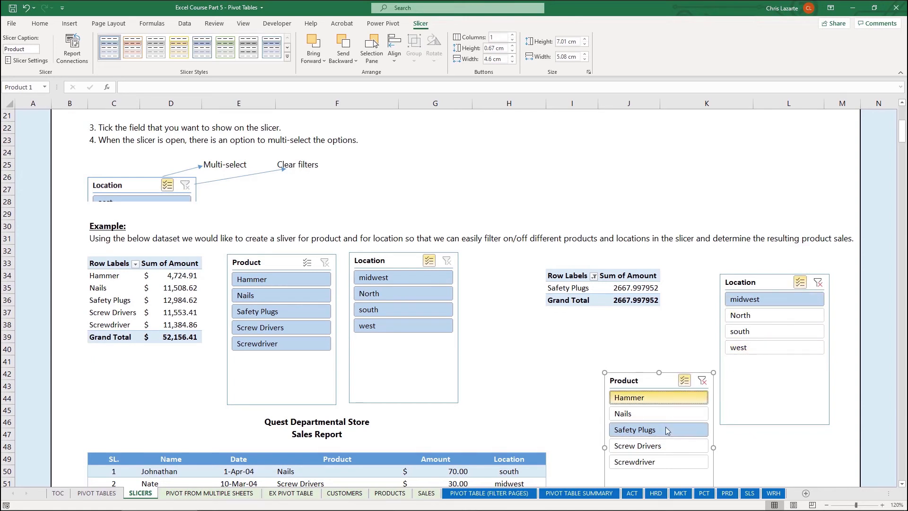
pyautogui.click(768, 336)
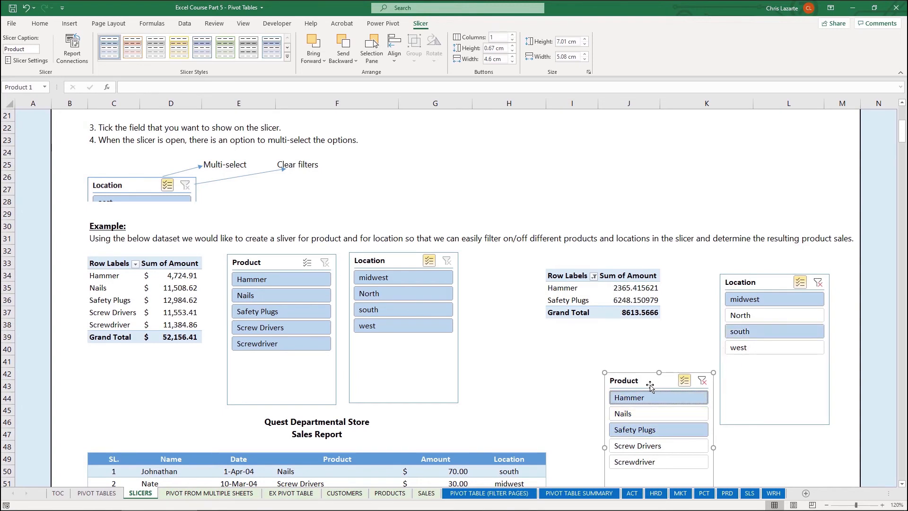
# Clear the filters on the new PivotTable's Product and Location slicers
pyautogui.click(703, 381)
pyautogui.click(818, 282)
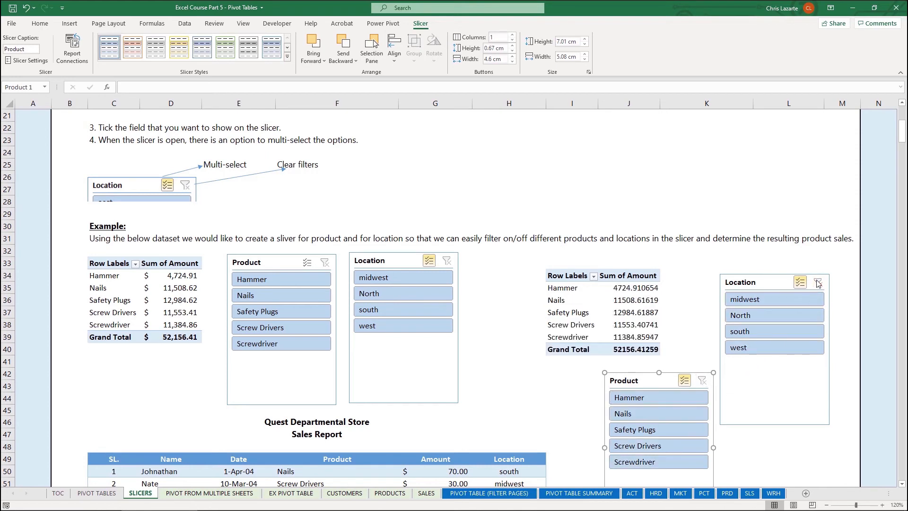